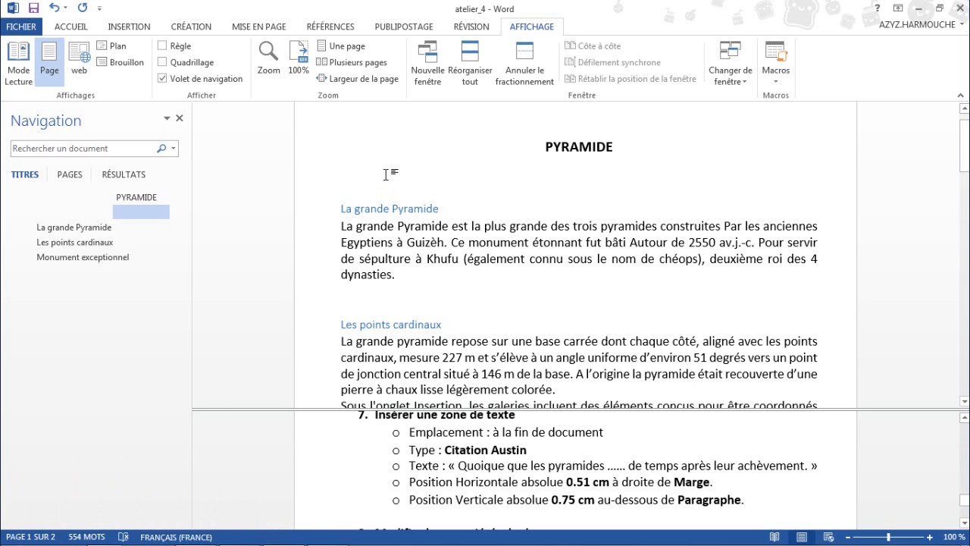
# - Insert a Citation simple text box into the document and enter the text "Saisie du texte ici" in it
pyautogui.click(129, 30)
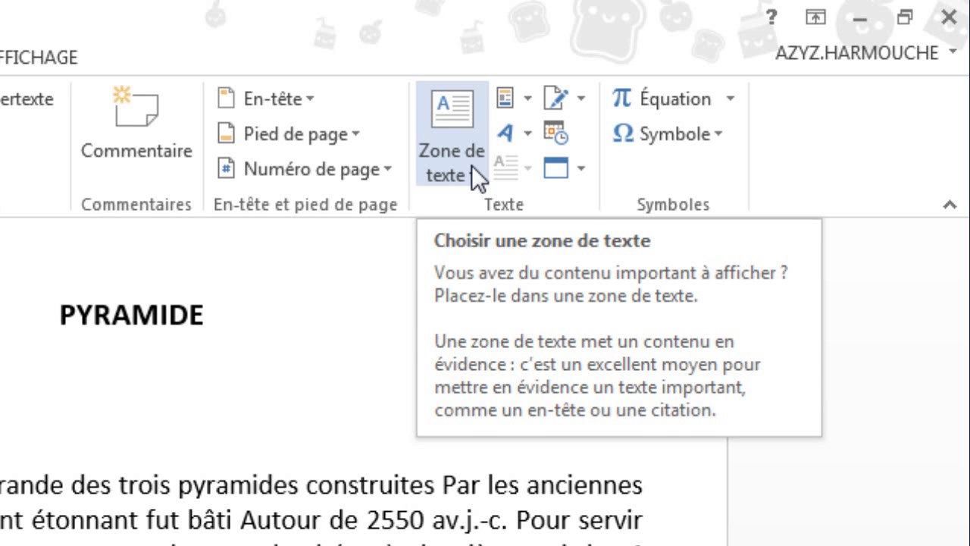
pyautogui.click(472, 166)
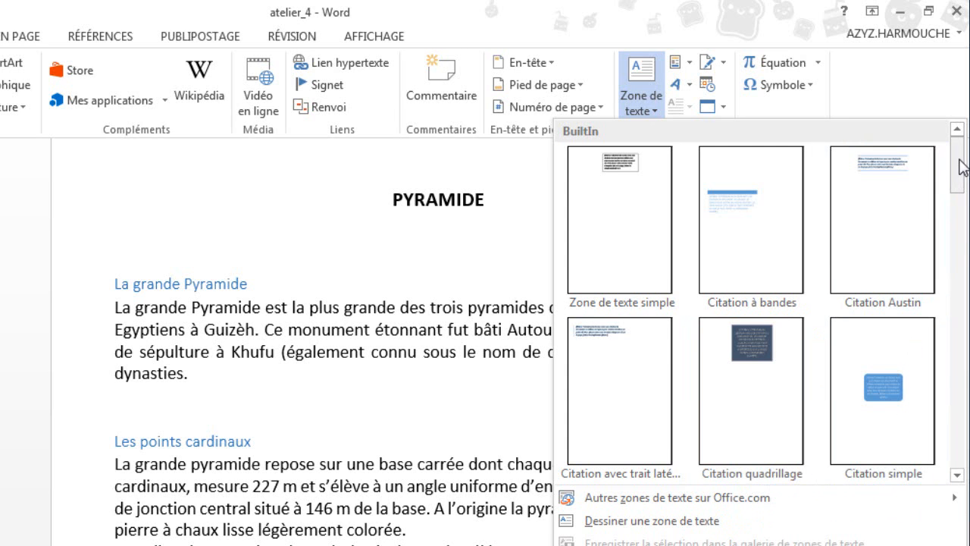
pyautogui.moveTo(959, 162)
pyautogui.mouseDown()
pyautogui.moveTo(956, 413)
pyautogui.moveTo(953, 162)
pyautogui.mouseUp()
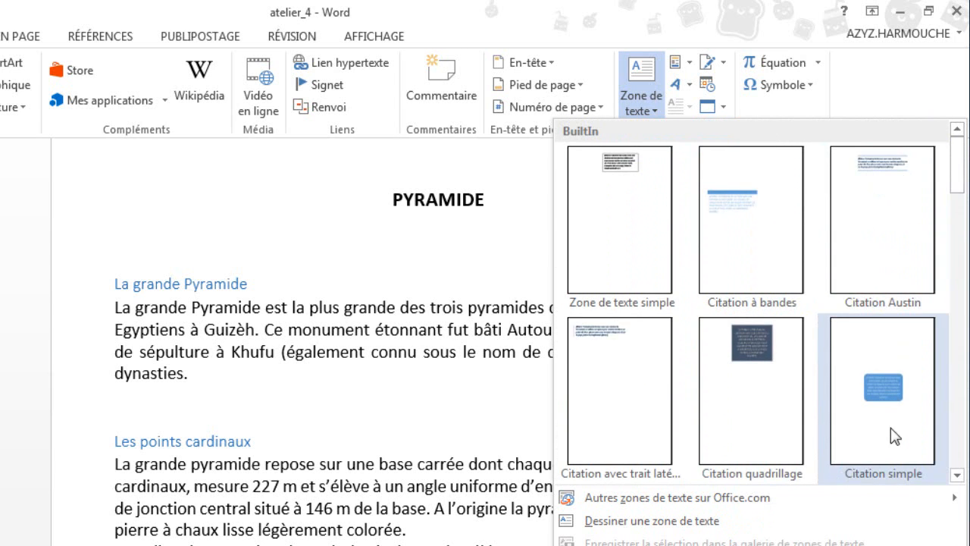
pyautogui.click(874, 413)
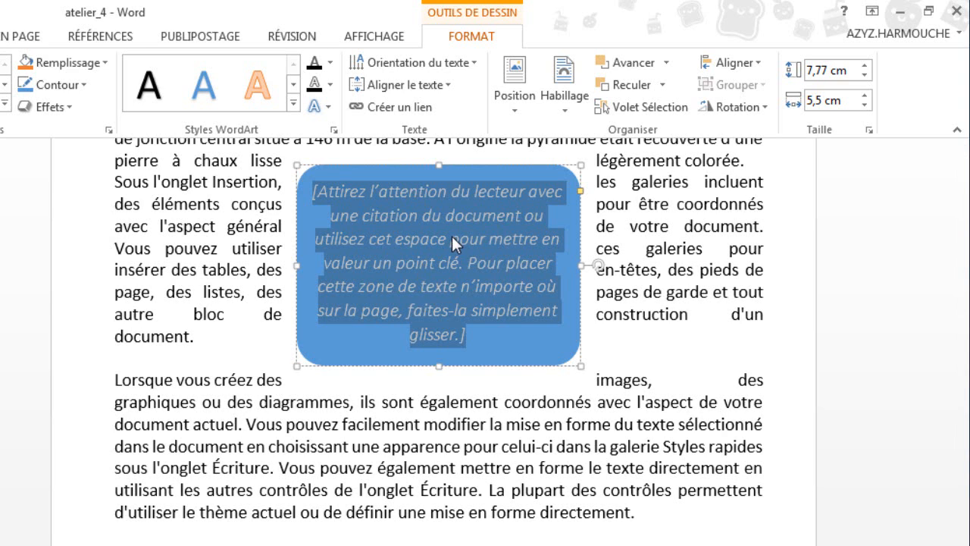
pyautogui.write('Sai')
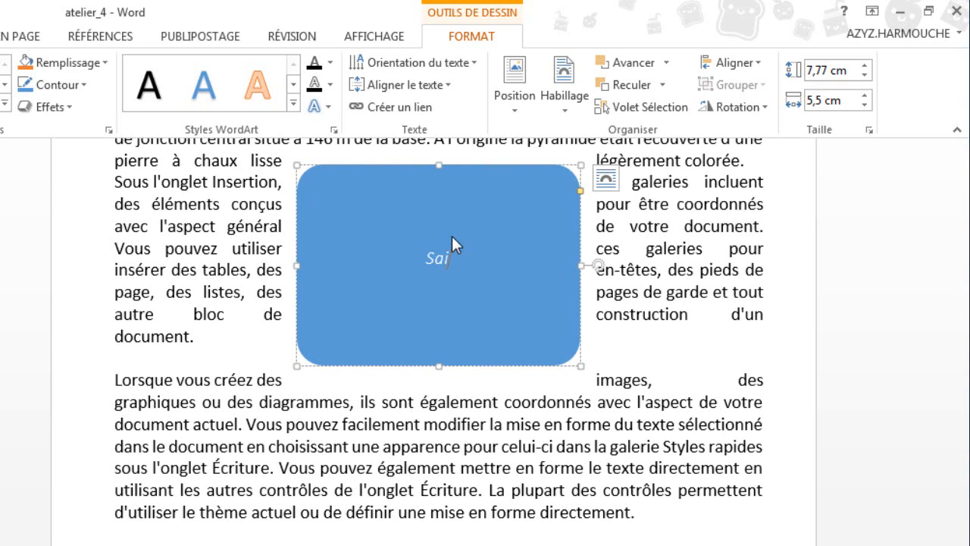
pyautogui.write('sie du texte ici')
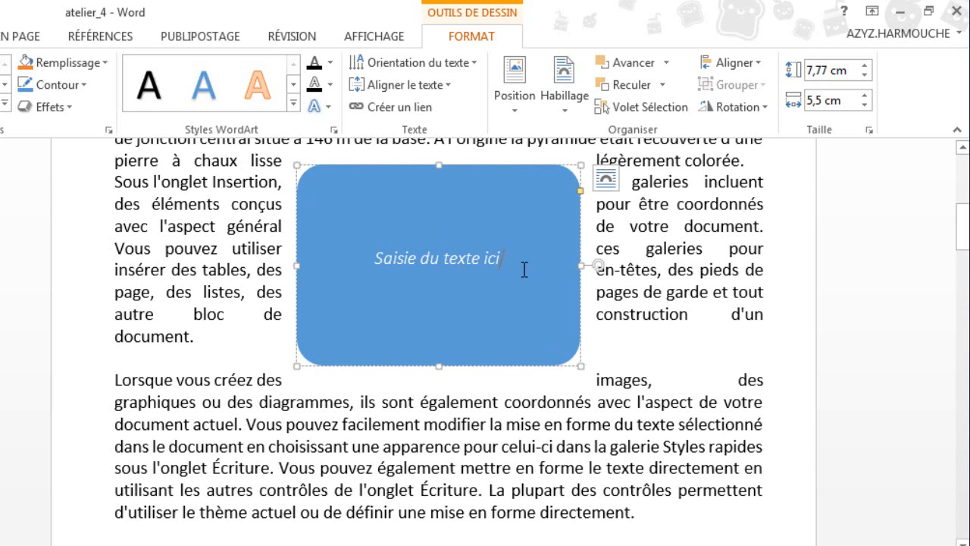
# - Make the text "Saisie du texte ici" in the text box bold and enlarge it to 22 pt
pyautogui.click(369, 259)
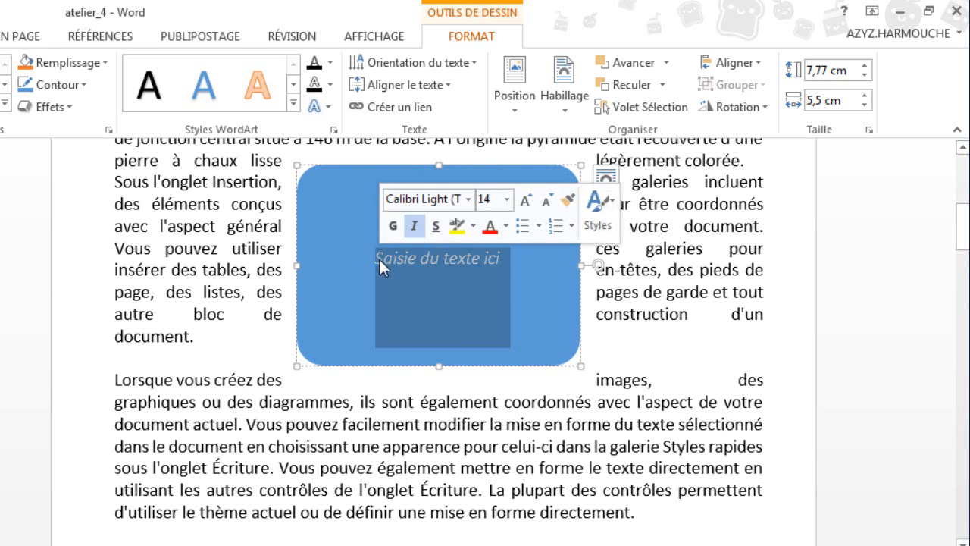
pyautogui.click(2, 37)
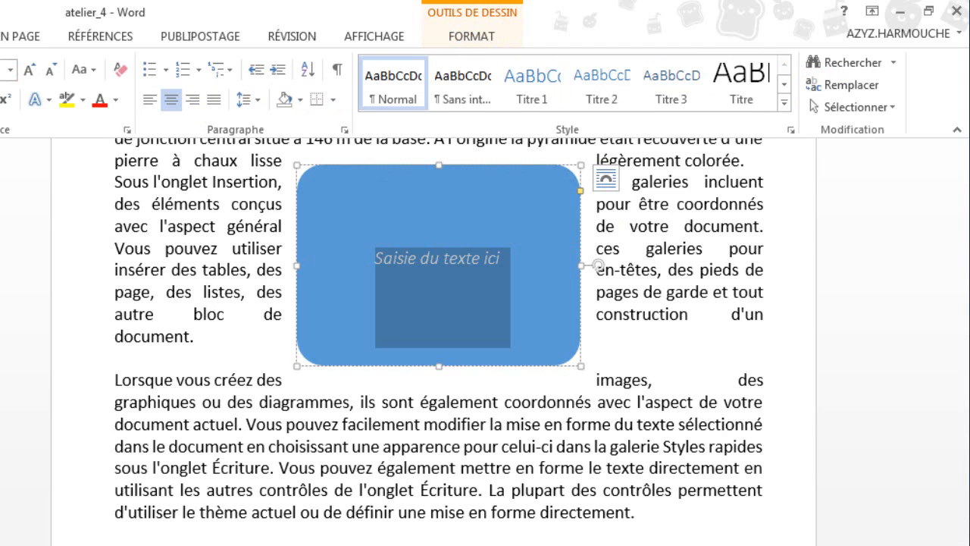
pyautogui.hotkey('ctrl', 'b')
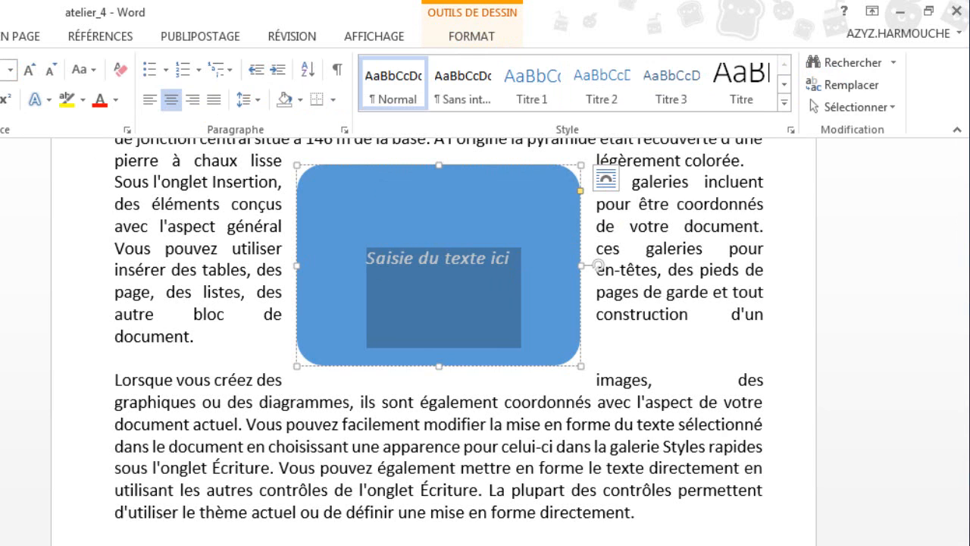
pyautogui.click(29, 70)
pyautogui.click(29, 70)
pyautogui.click(29, 69)
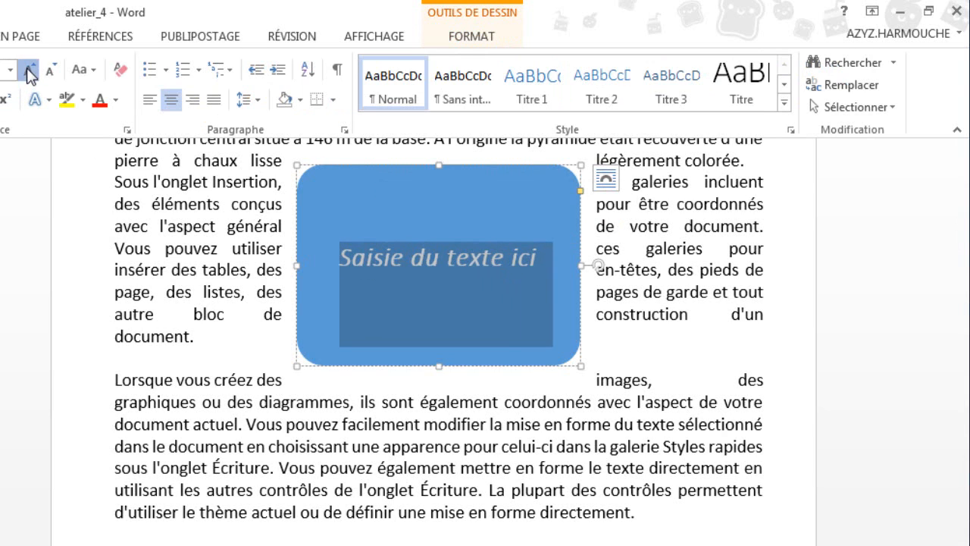
pyautogui.click(29, 70)
pyautogui.click(384, 249)
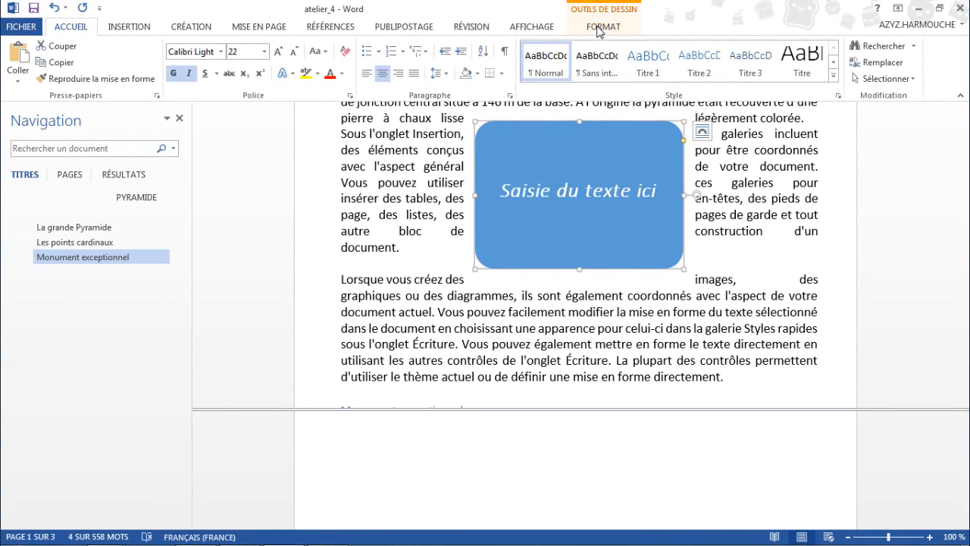
# - Apply the light orange gradient shape style, in the fourth row of the style gallery, to the text box
pyautogui.click(598, 27)
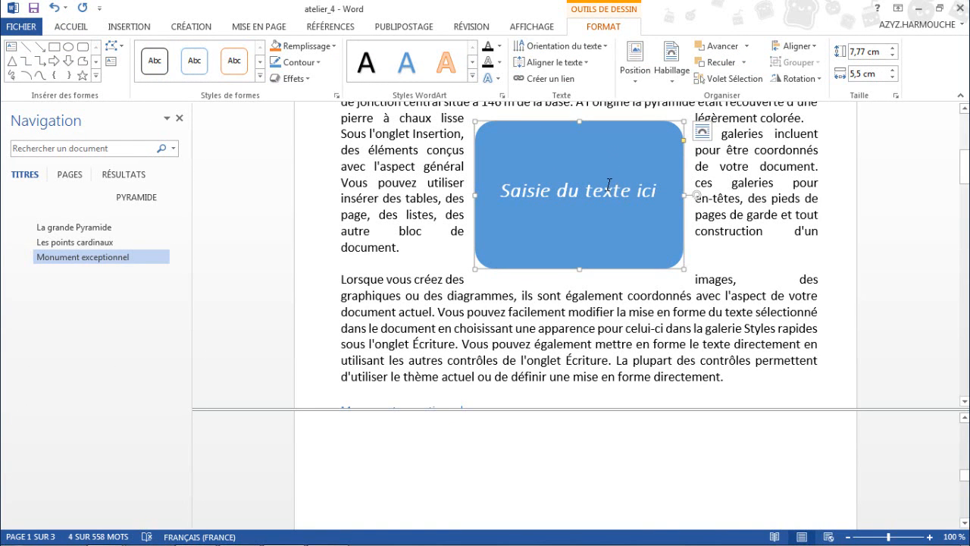
pyautogui.click(97, 75)
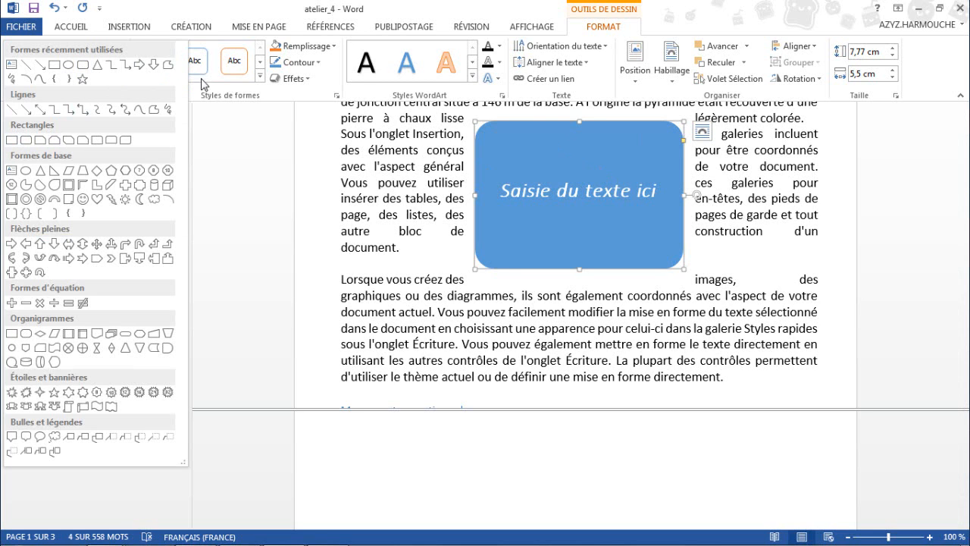
pyautogui.click(221, 102)
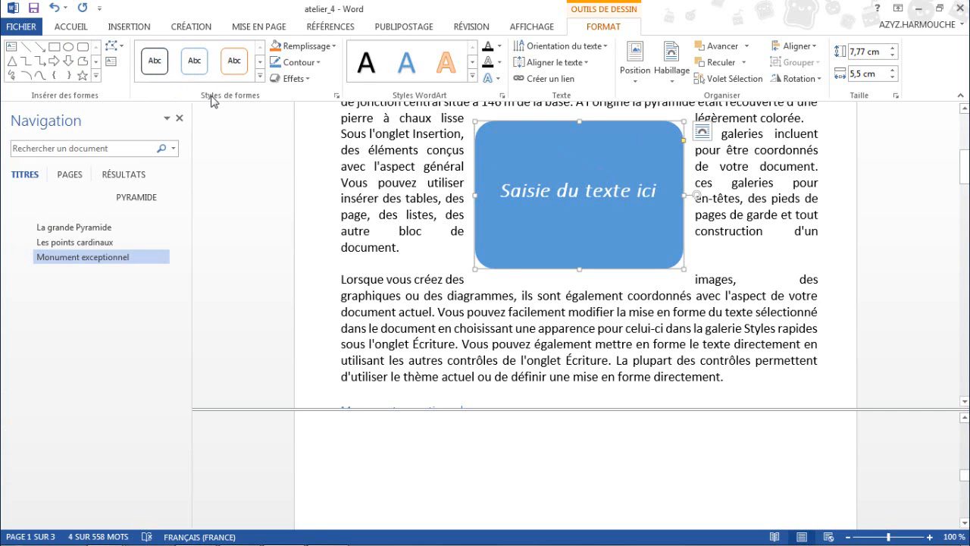
pyautogui.click(260, 75)
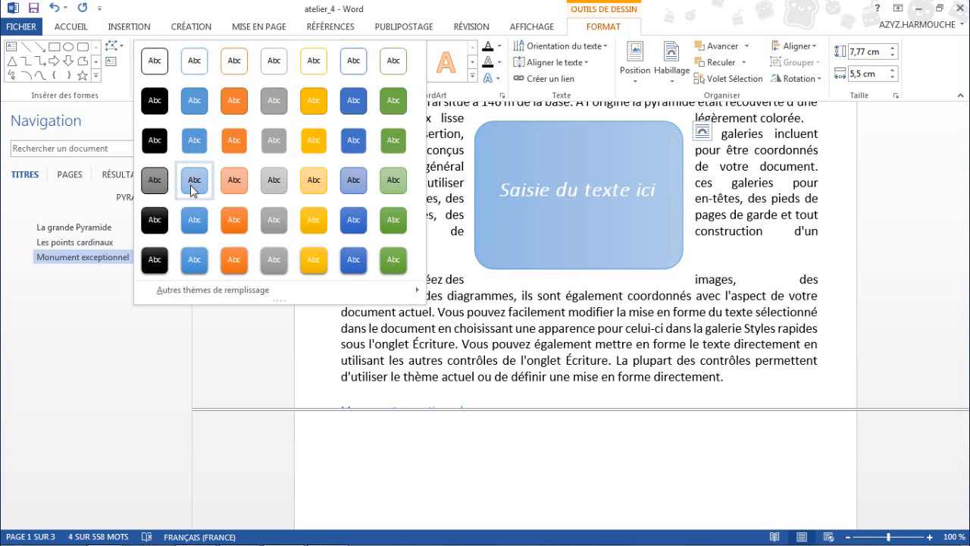
pyautogui.click(234, 181)
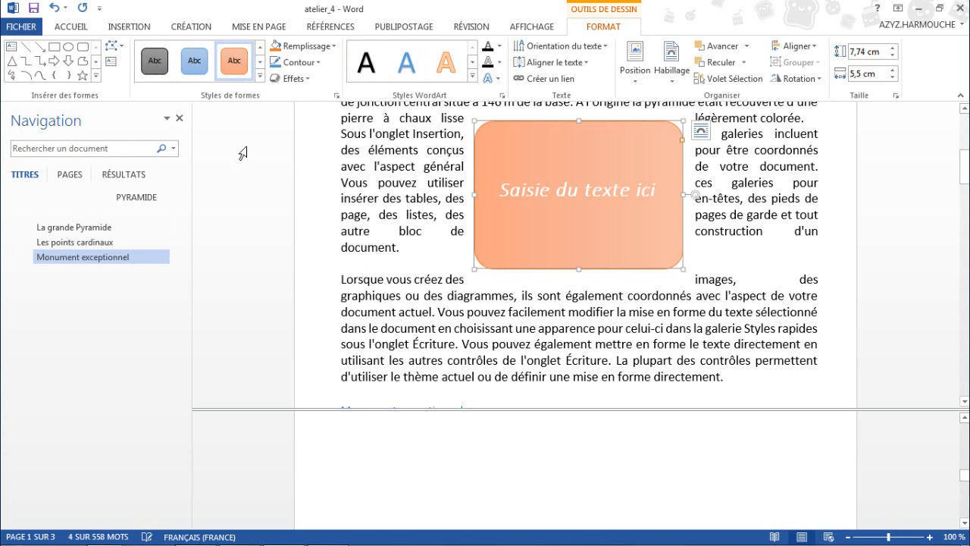
# - Fill the text box with the standard light blue and apply the white, blue-outlined WordArt style to its text
pyautogui.click(311, 87)
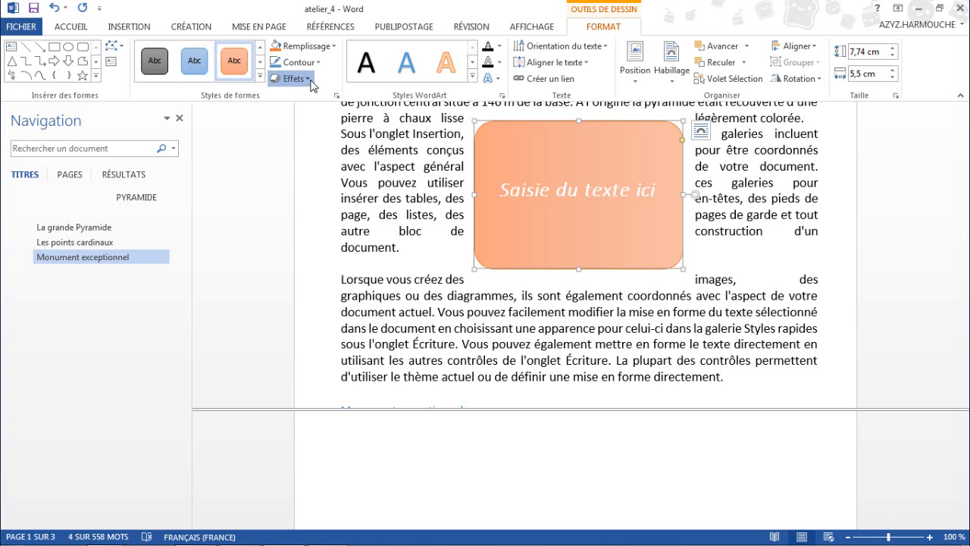
pyautogui.click(338, 83)
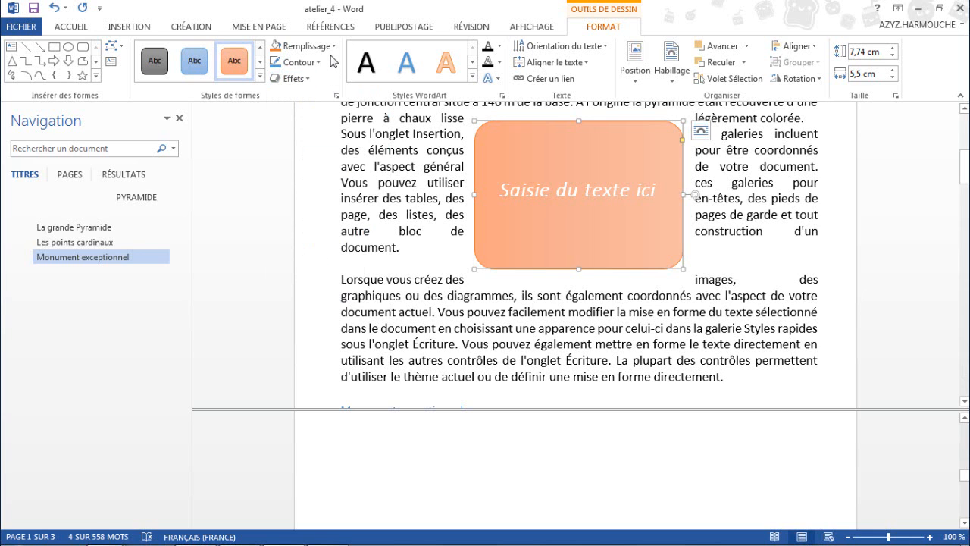
pyautogui.click(334, 46)
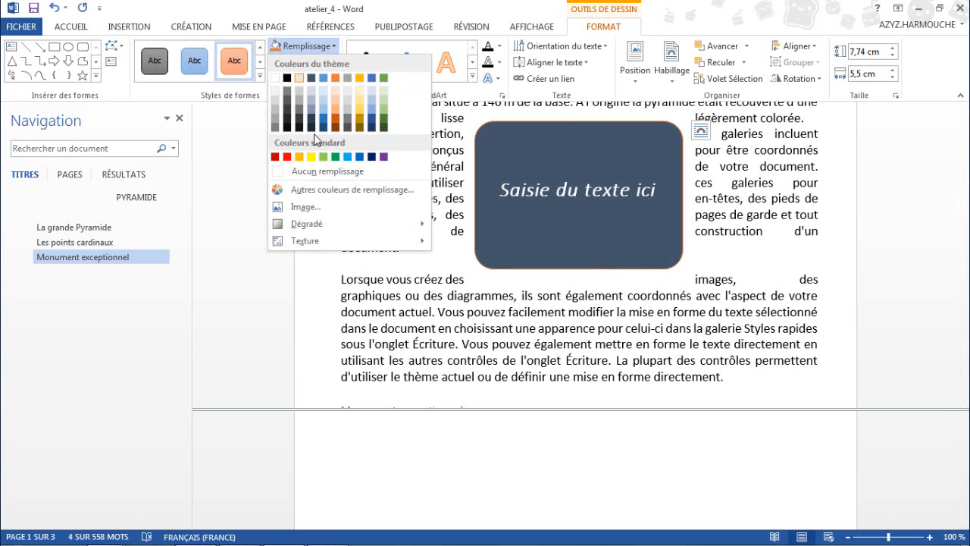
pyautogui.click(347, 157)
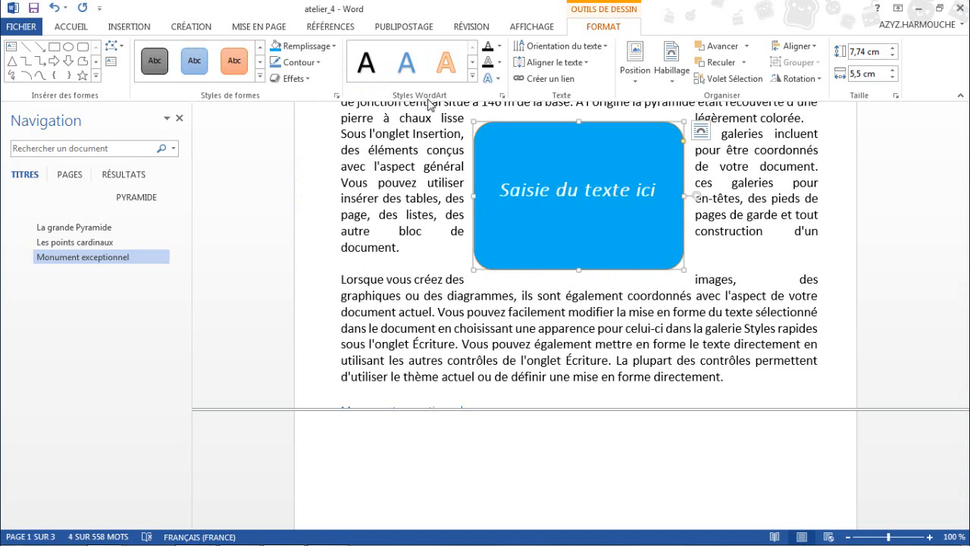
pyautogui.click(470, 78)
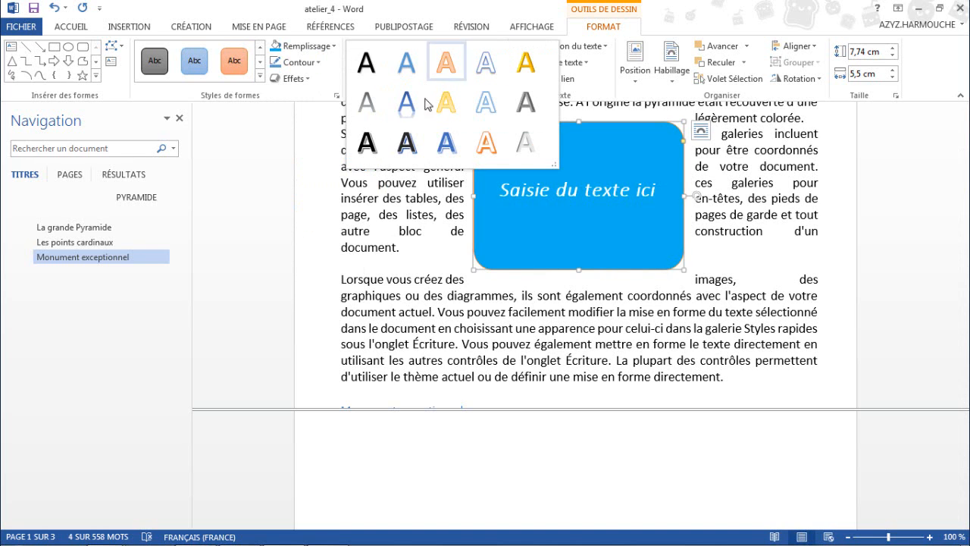
pyautogui.click(488, 66)
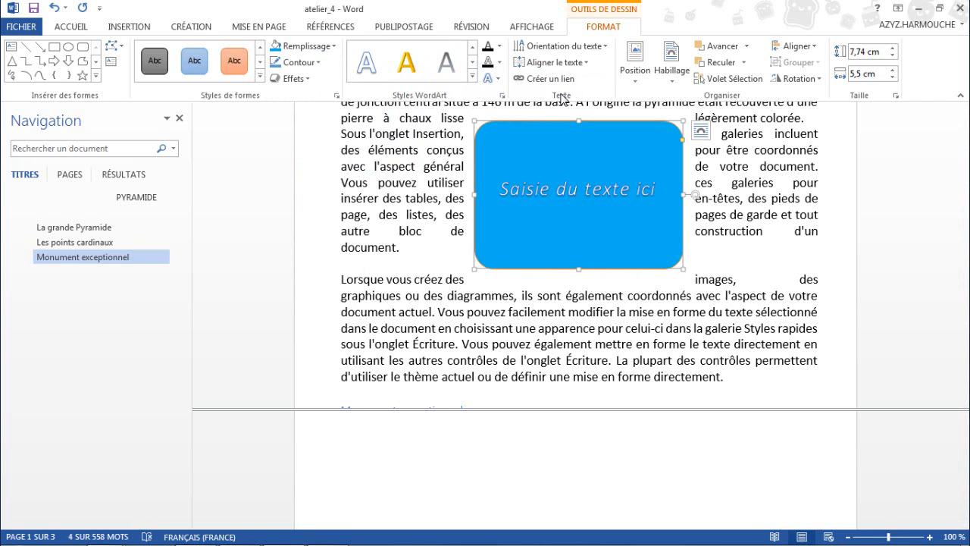
# - Examine the text orientation choices and the horizontal and vertical position settings available for the text box
pyautogui.click(607, 48)
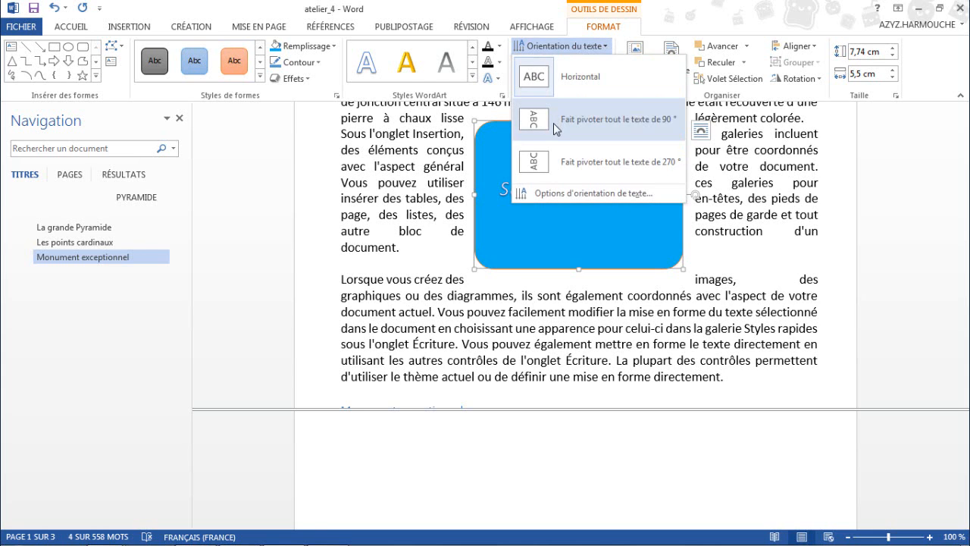
pyautogui.click(615, 48)
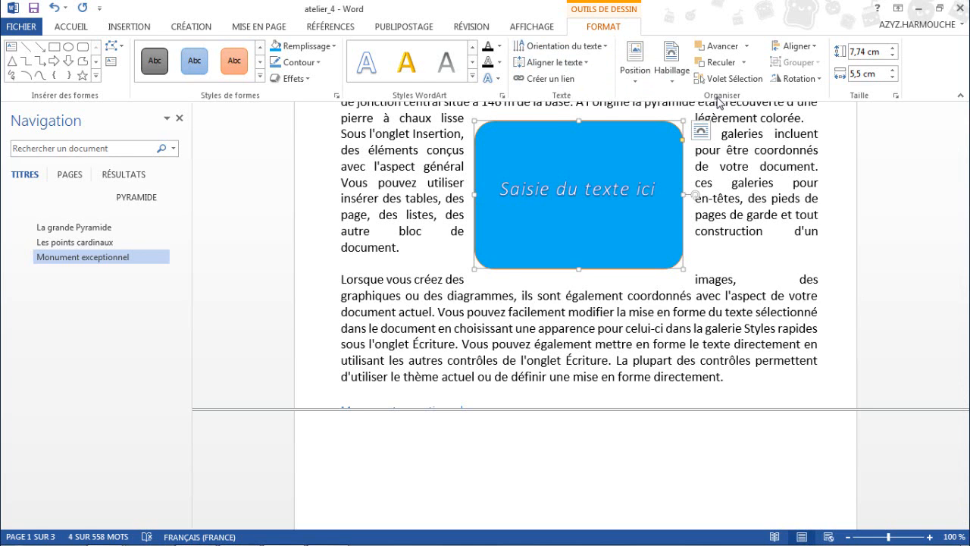
pyautogui.click(636, 76)
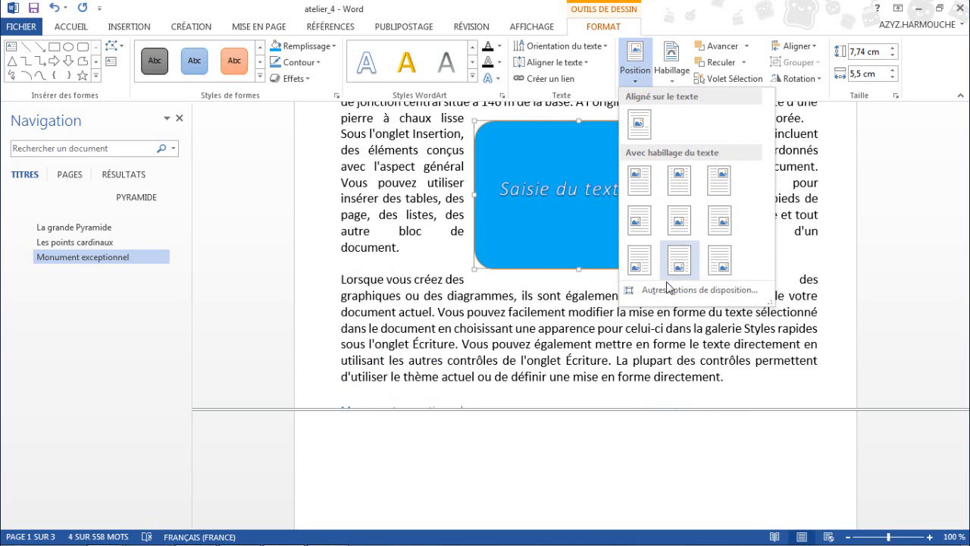
pyautogui.click(671, 291)
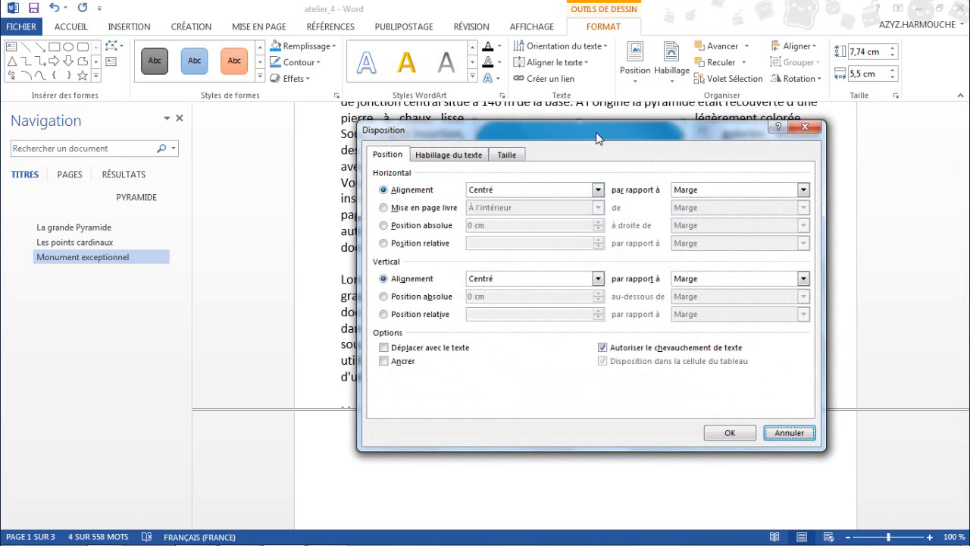
pyautogui.moveTo(597, 137); pyautogui.dragTo(564, 131)
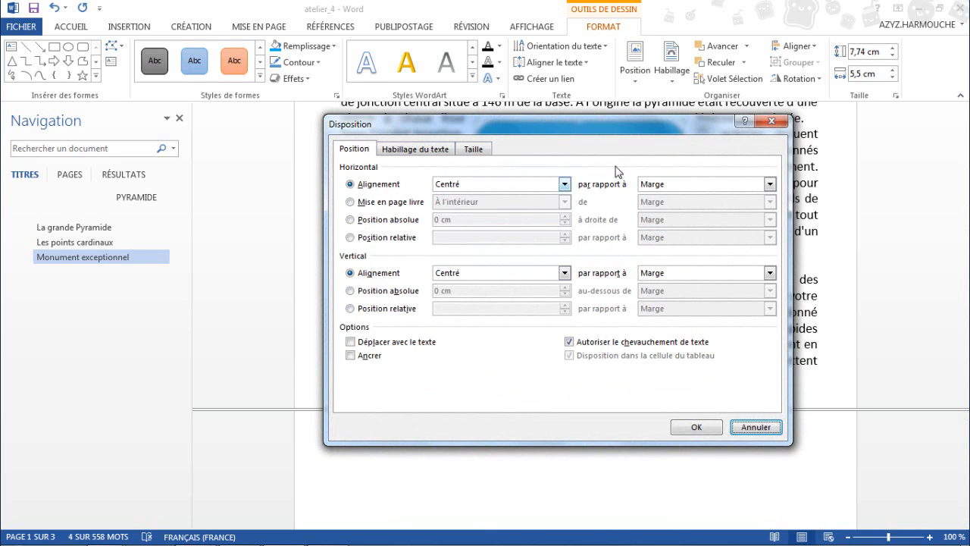
pyautogui.click(771, 121)
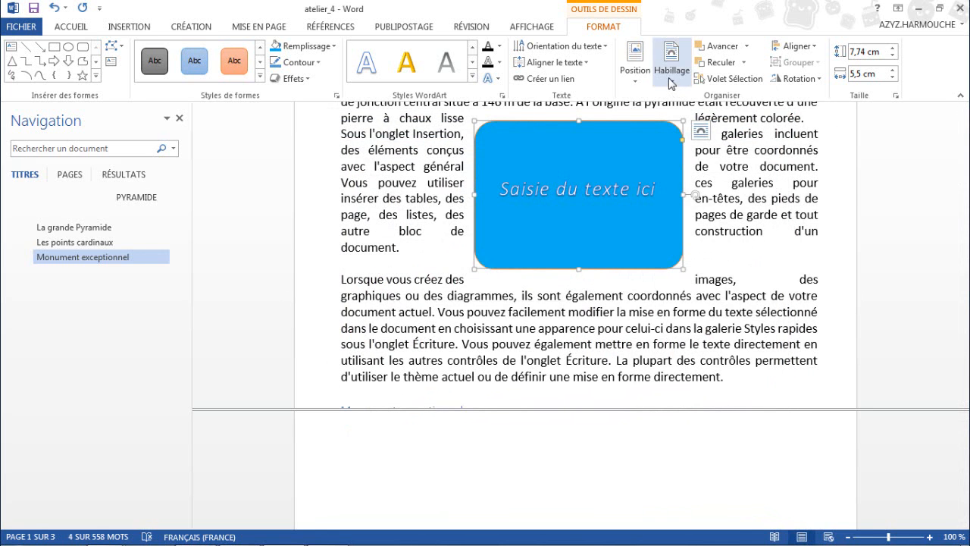
# - Examine the text box's wrapping, rotation and size options without changing them, and deselect the box
pyautogui.click(671, 84)
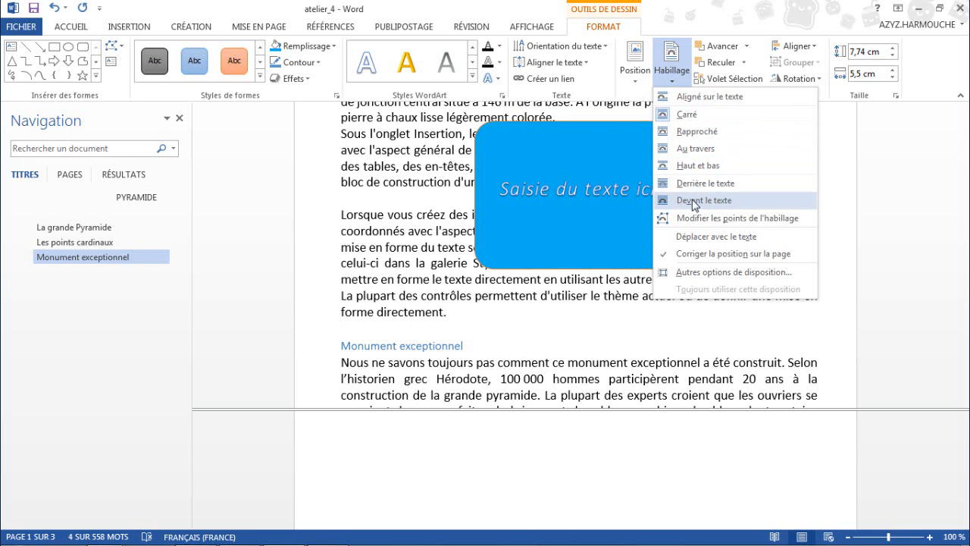
pyautogui.click(824, 95)
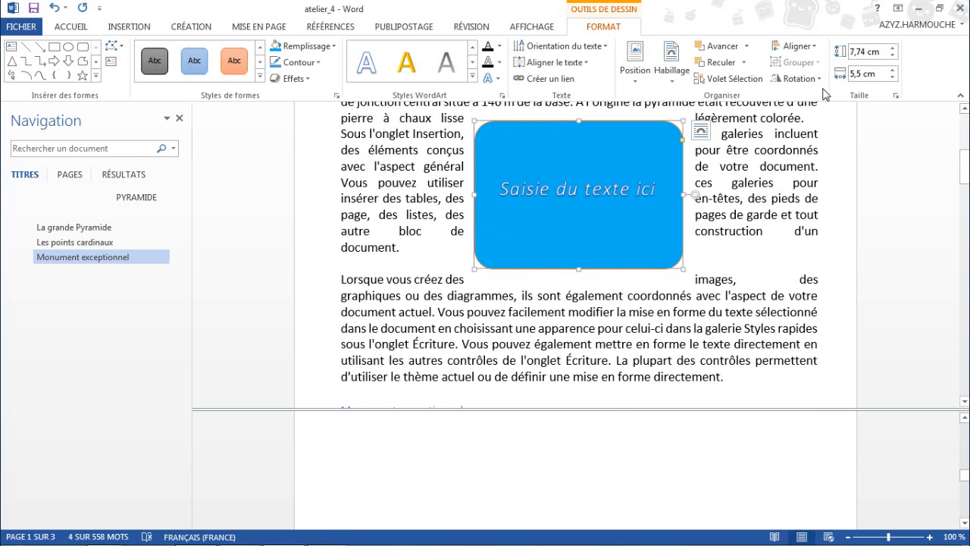
pyautogui.click(820, 80)
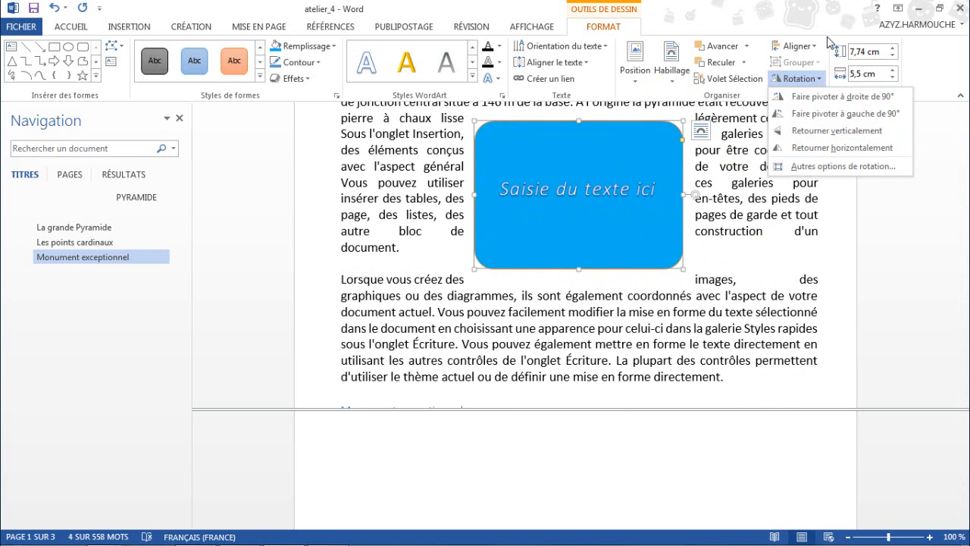
pyautogui.click(829, 41)
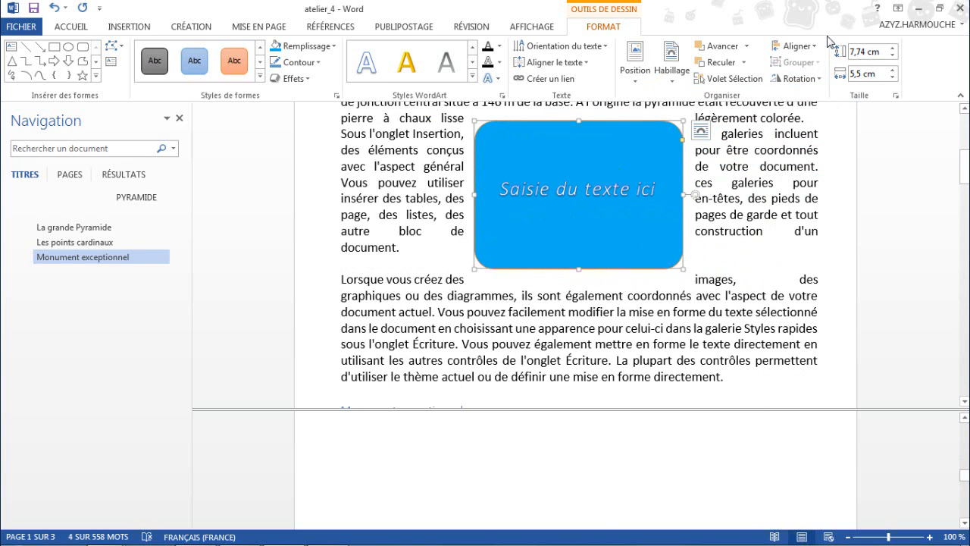
pyautogui.click(896, 96)
pyautogui.moveTo(642, 125); pyautogui.dragTo(684, 125)
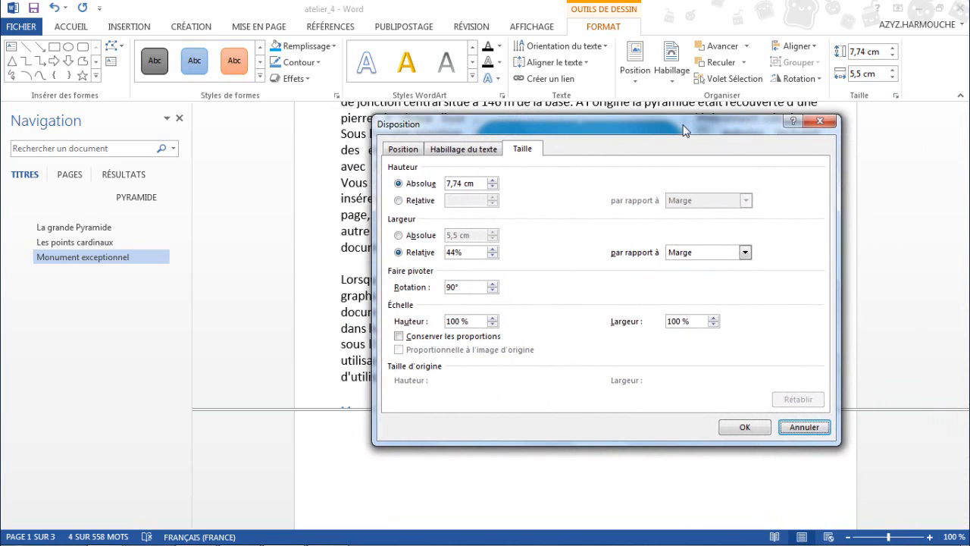
pyautogui.click(837, 123)
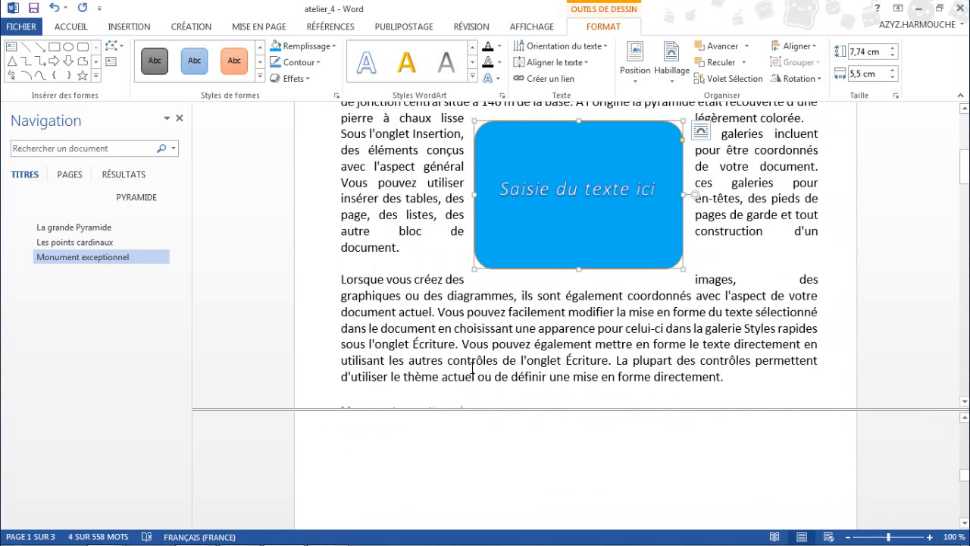
pyautogui.click(478, 420)
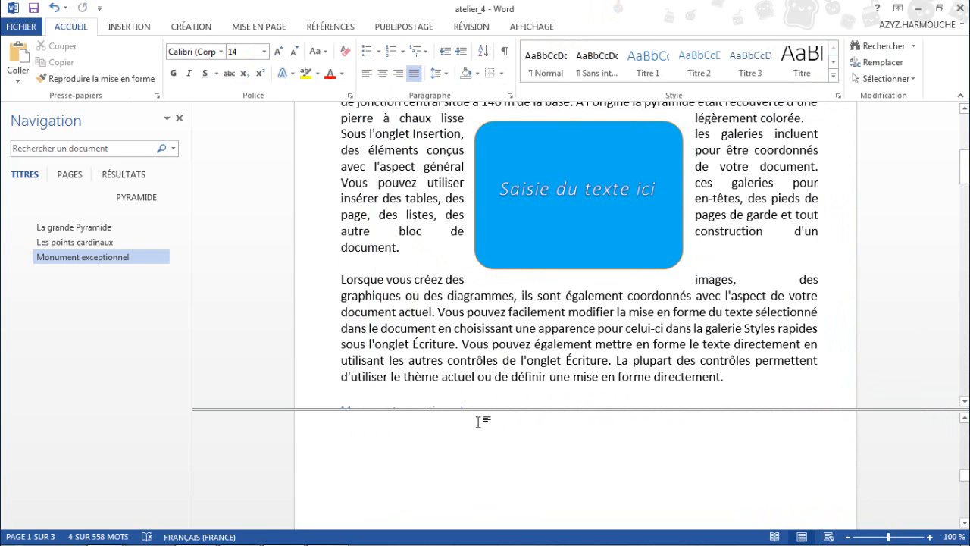
# - Consult the task 7 instructions and cut the paragraph beginning "Quoique que les pyramides" from the second page
pyautogui.scroll(-3, 473, 425)
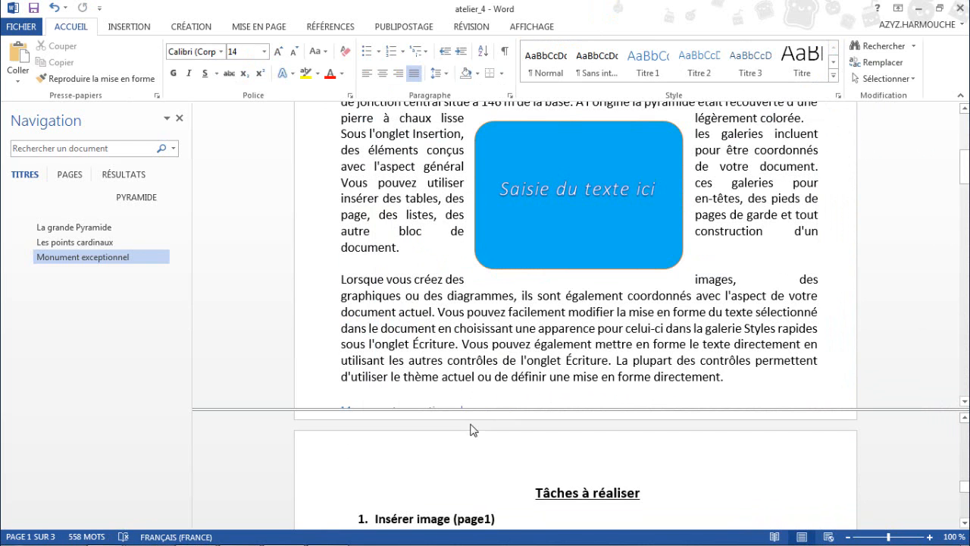
pyautogui.scroll(-10, 470, 426)
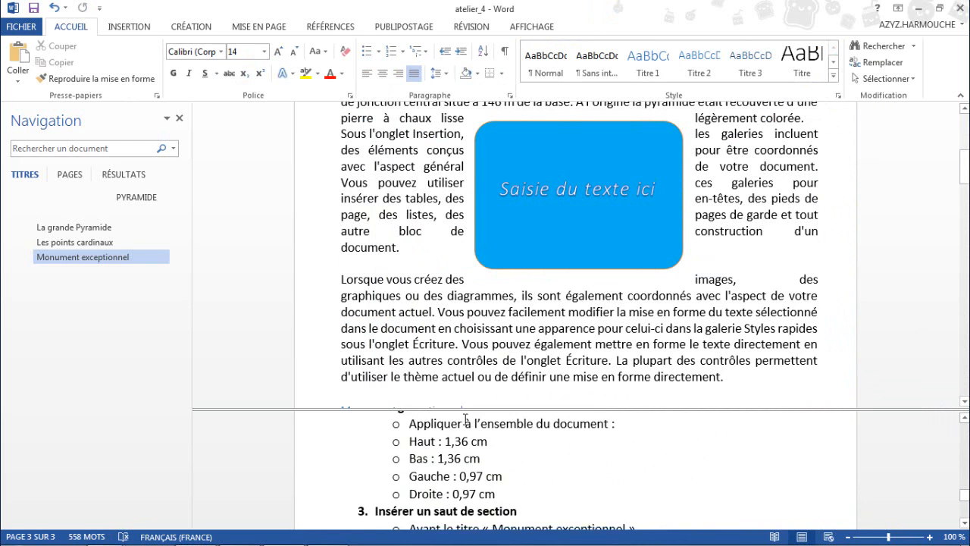
pyautogui.scroll(-1, 464, 422)
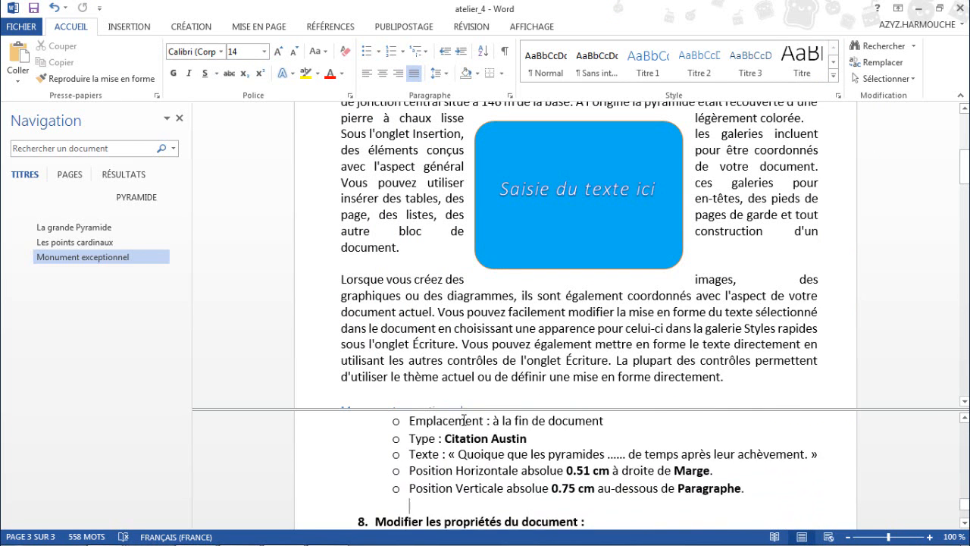
pyautogui.scroll(1, 463, 421)
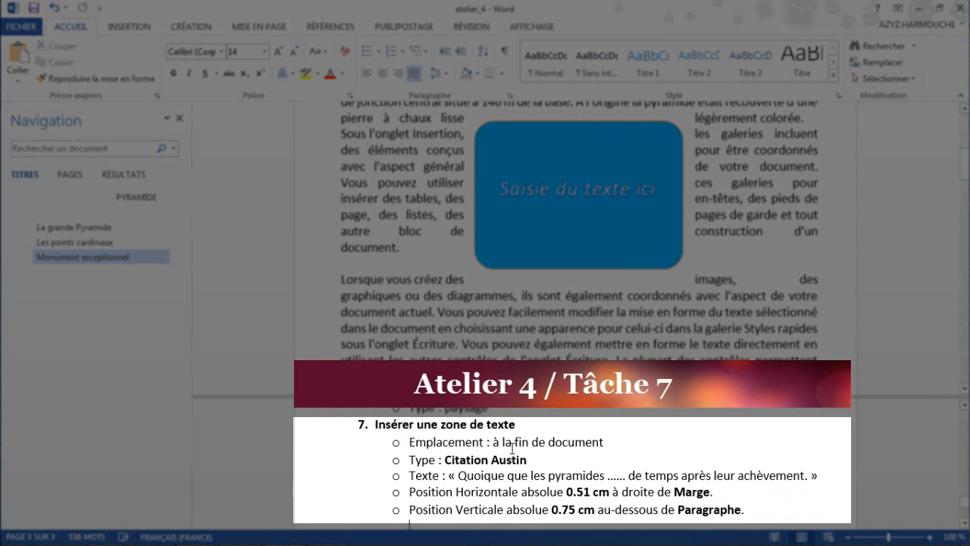
pyautogui.scroll(-6, 521, 303)
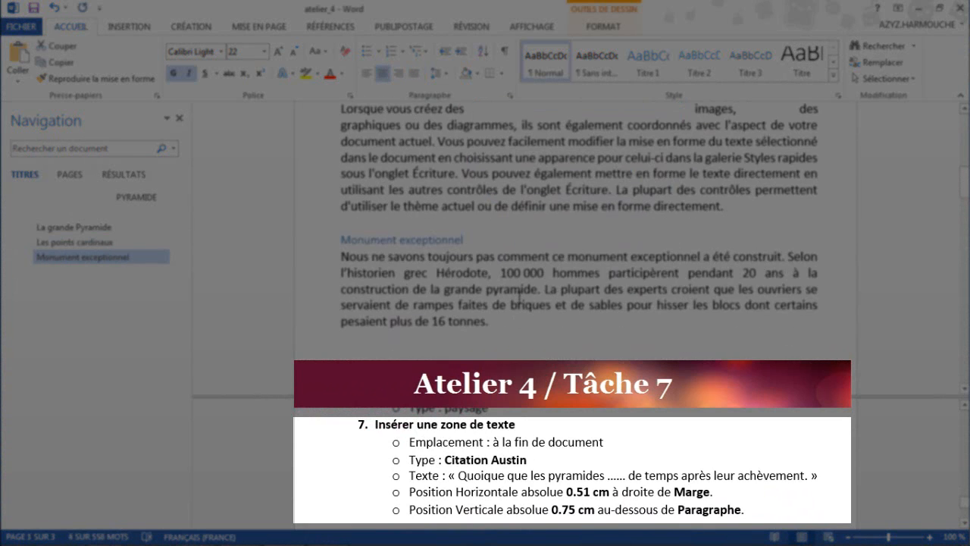
pyautogui.scroll(-4, 517, 303)
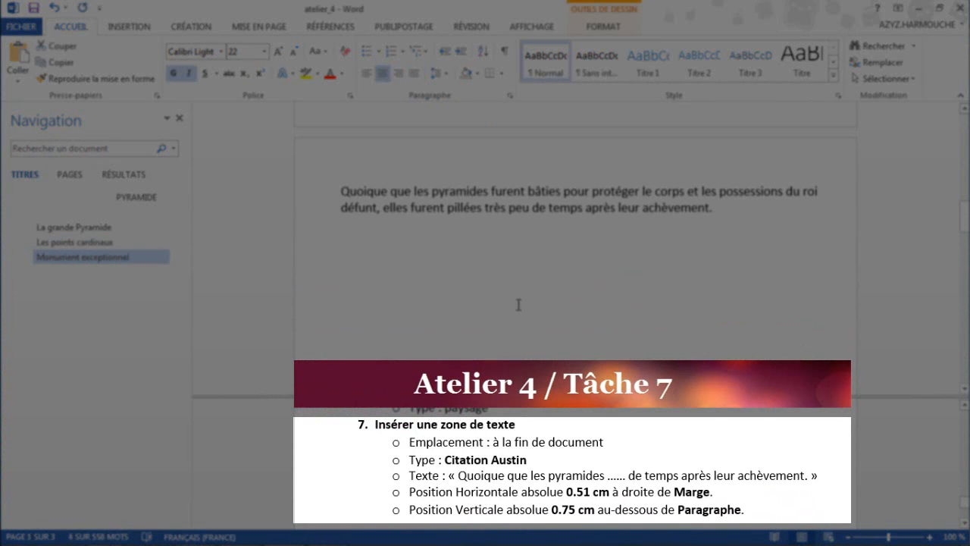
pyautogui.click(368, 249)
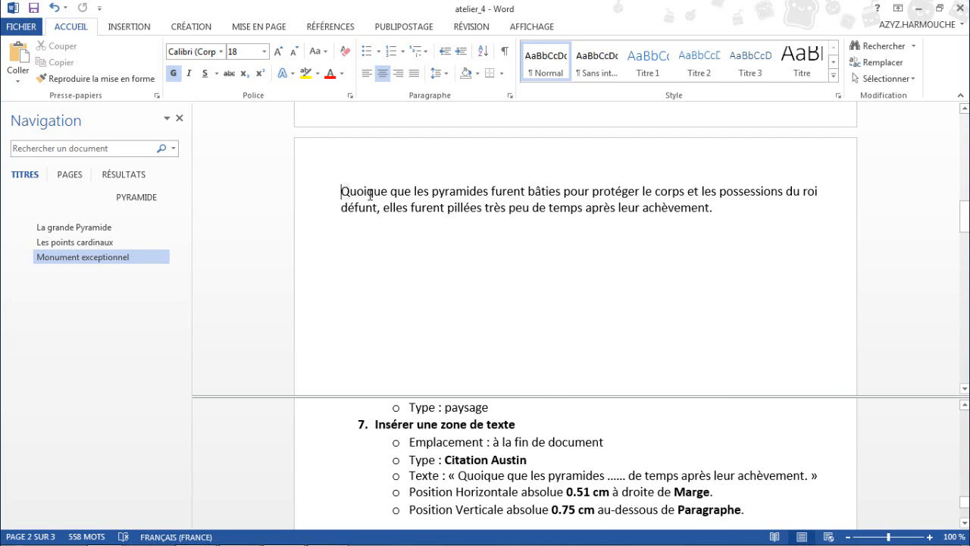
pyautogui.moveTo(370, 194); pyautogui.dragTo(715, 205)
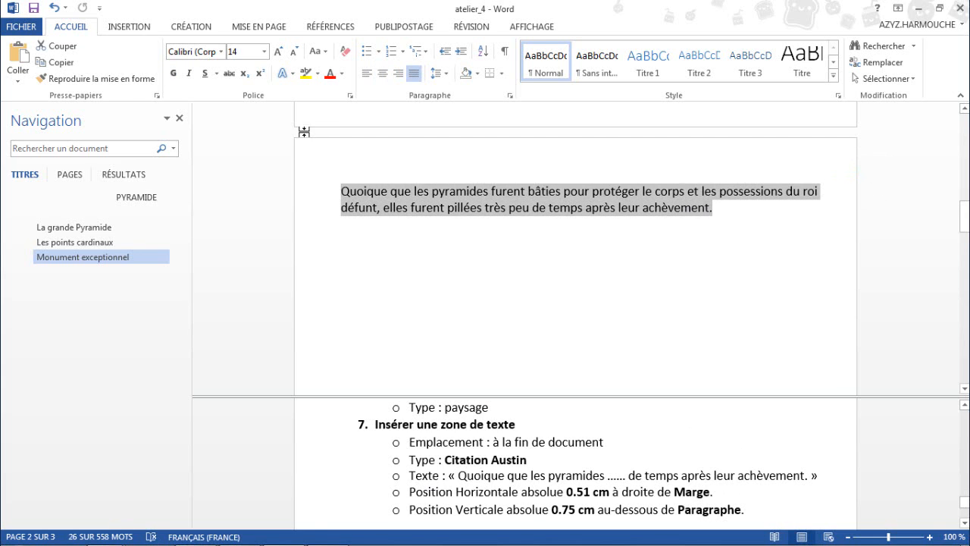
pyautogui.click(62, 49)
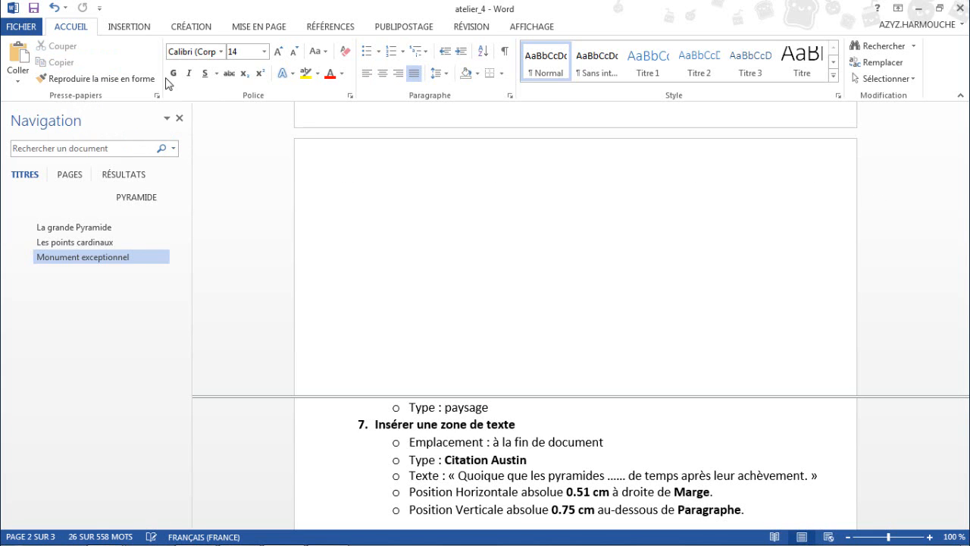
# - Insert a built-in Citation Austin text box at the end of the document, on the emptied second page
pyautogui.click(346, 262)
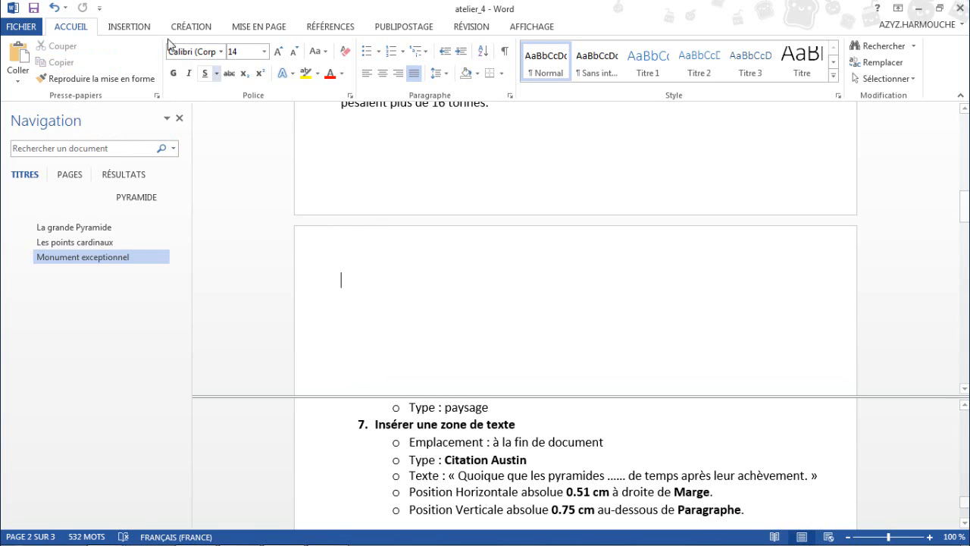
pyautogui.click(139, 29)
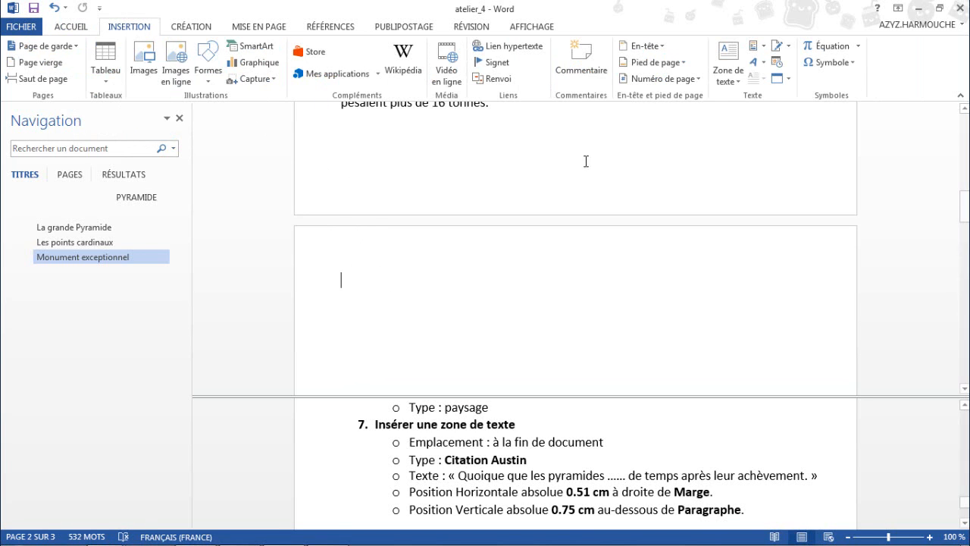
pyautogui.click(727, 68)
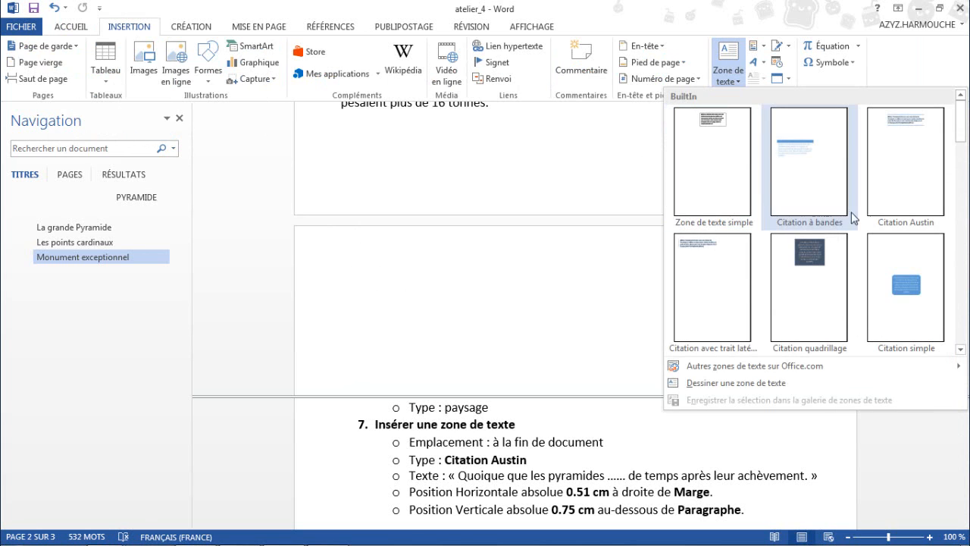
pyautogui.click(889, 227)
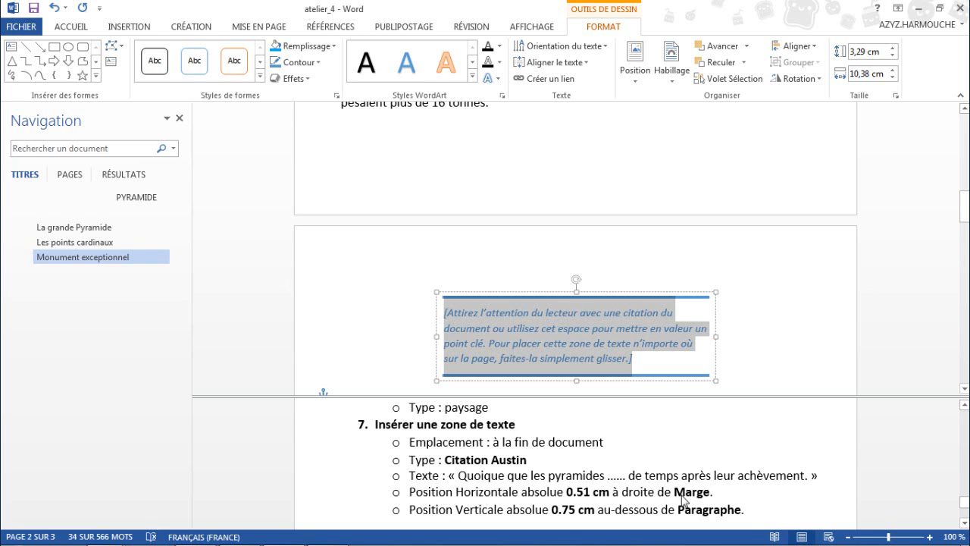
# - Set the quote box's horizontal position to an absolute 0,51 cm to the right of Marge in the layout options
pyautogui.click(635, 74)
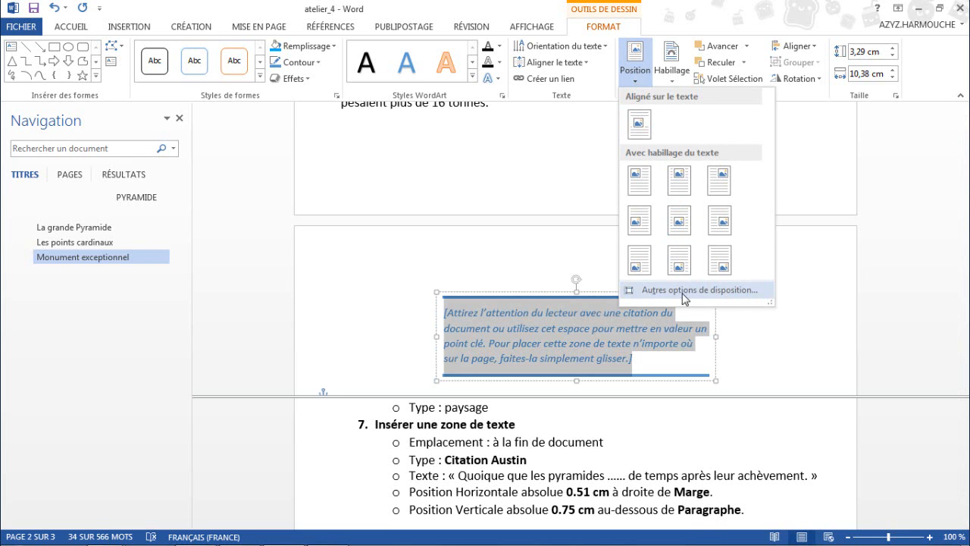
pyautogui.click(711, 292)
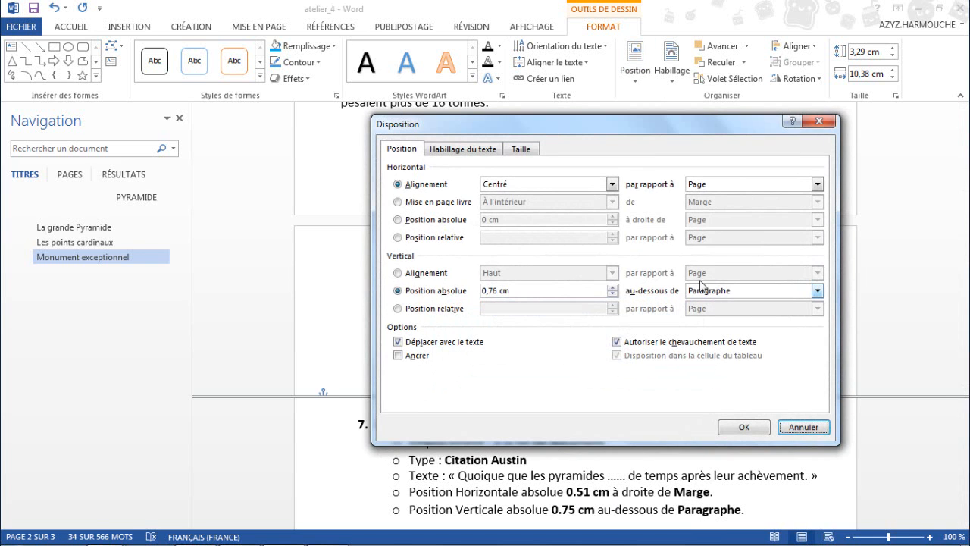
pyautogui.moveTo(610, 128); pyautogui.dragTo(515, 57)
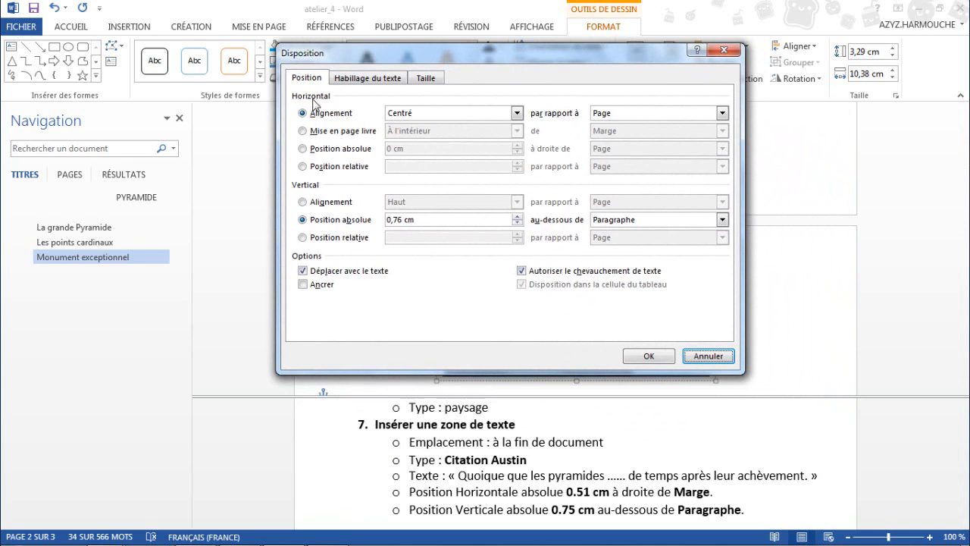
pyautogui.click(302, 149)
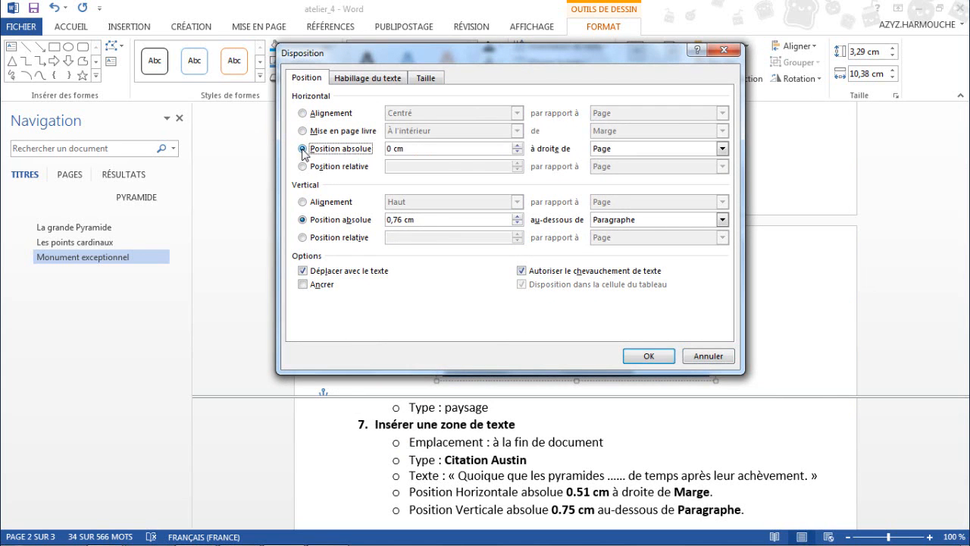
pyautogui.click(386, 149)
pyautogui.write(',51')
pyautogui.click(623, 151)
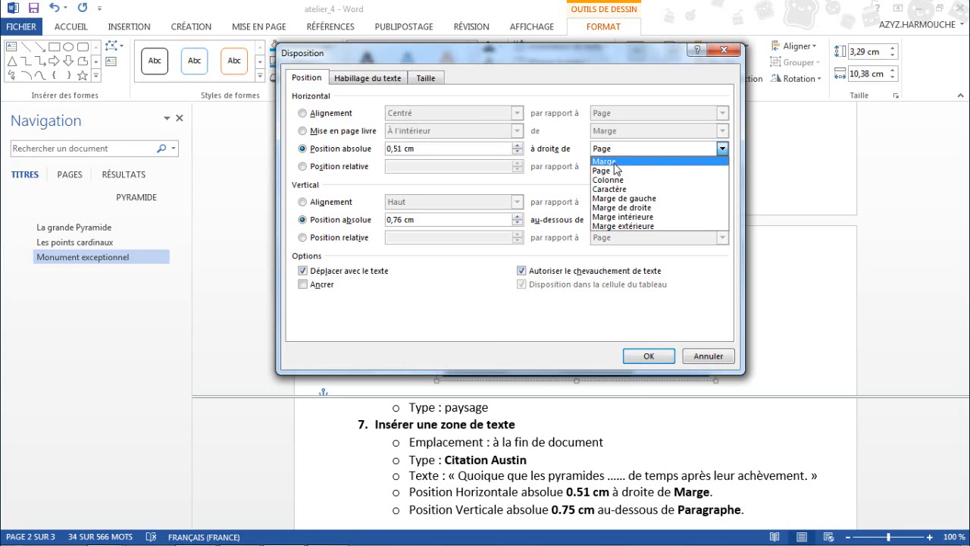
pyautogui.click(614, 166)
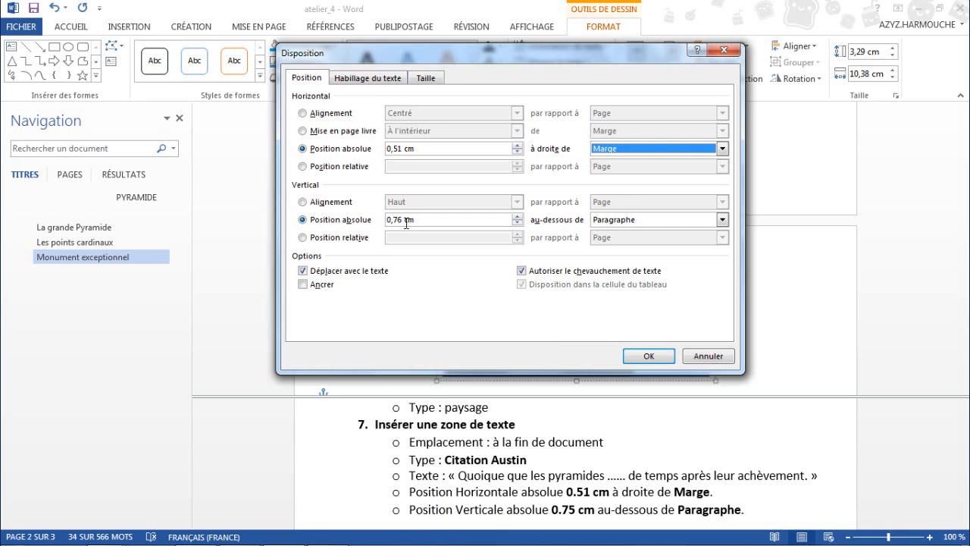
# - Open the quote box's absolute vertical position value for editing
pyautogui.click(402, 219)
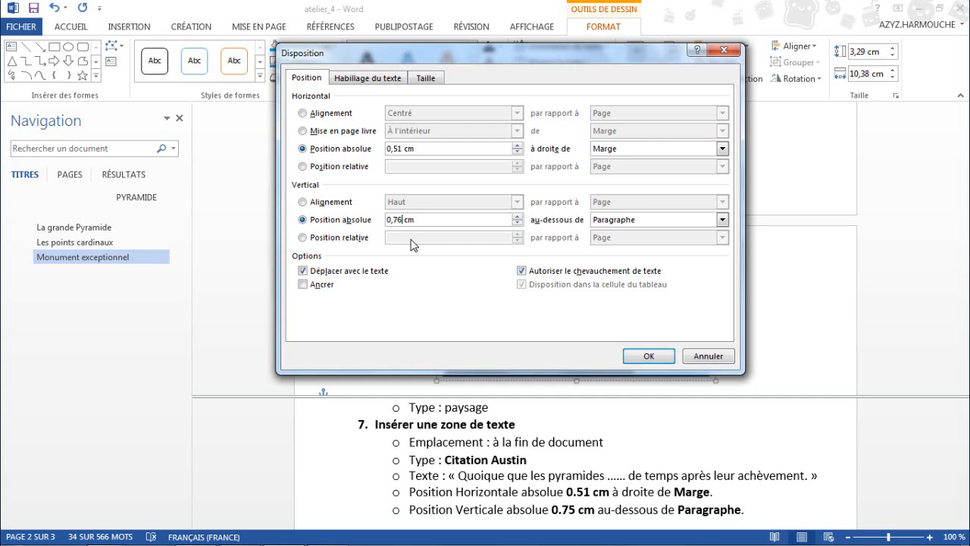